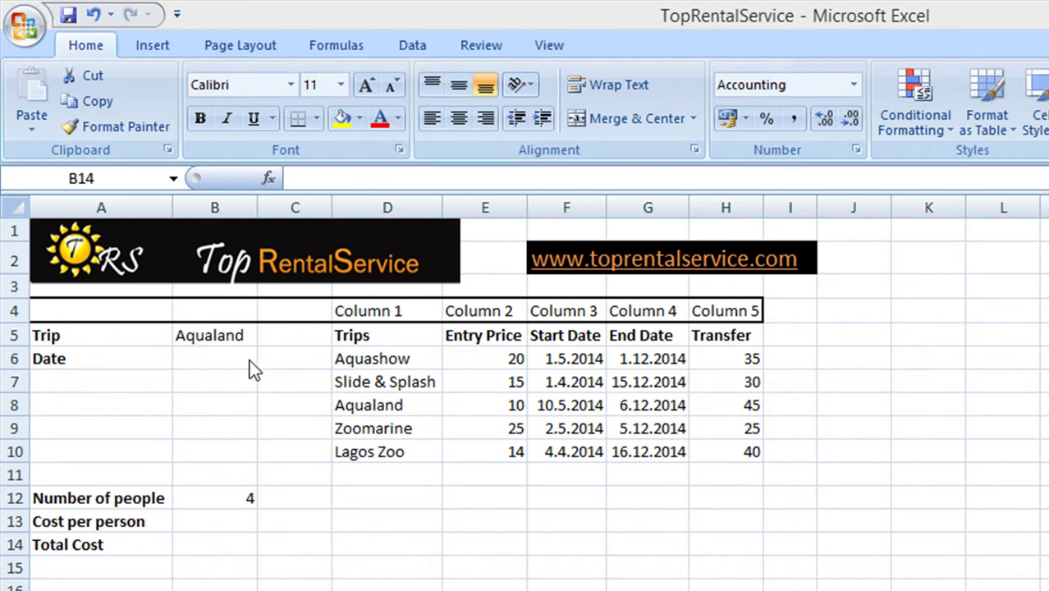
Insert a VLOOKUP function into the Date cell B6
{"action": "left_click", "coordinate": [215, 335]}
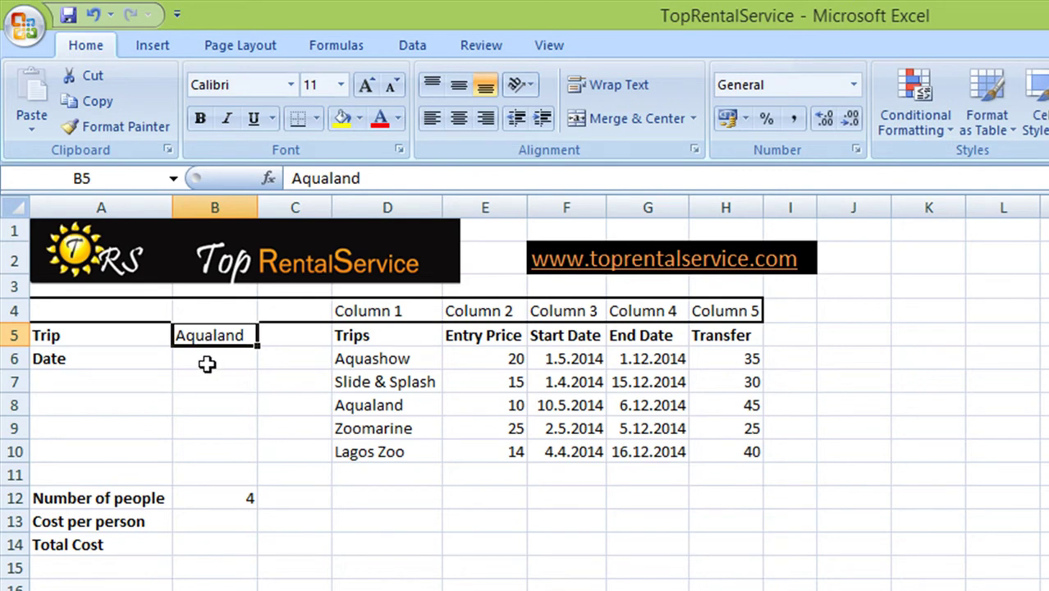
{"action": "left_click", "coordinate": [207, 364]}
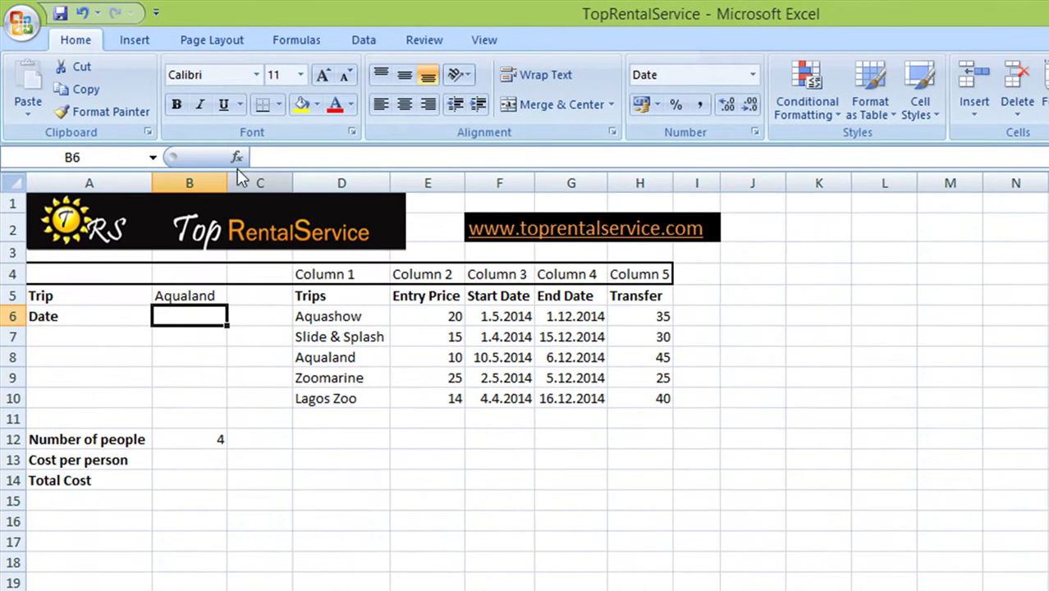
{"action": "left_click", "coordinate": [243, 162]}
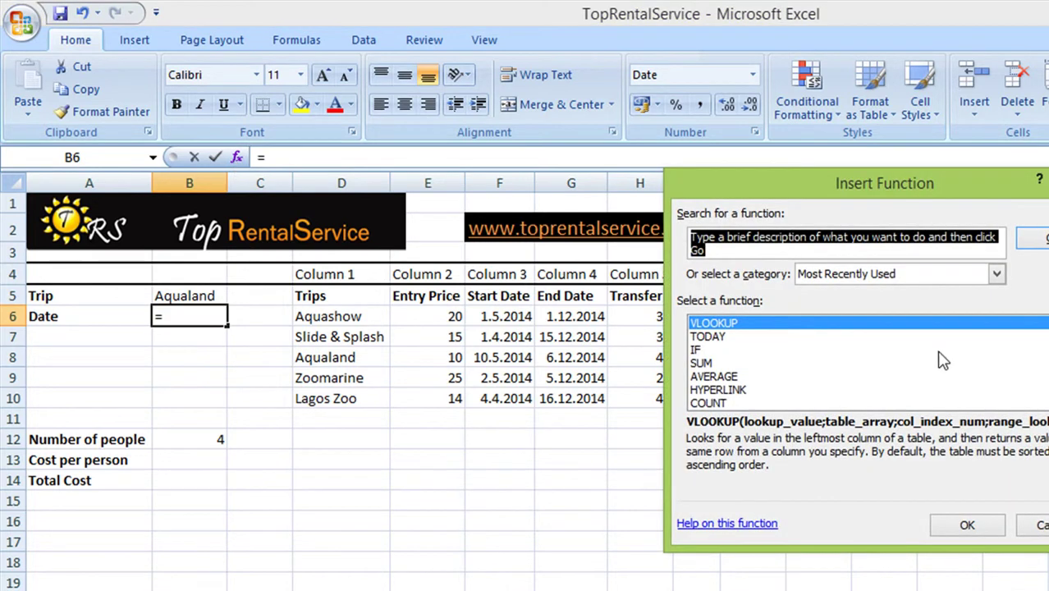
{"action": "double_click", "coordinate": [761, 326]}
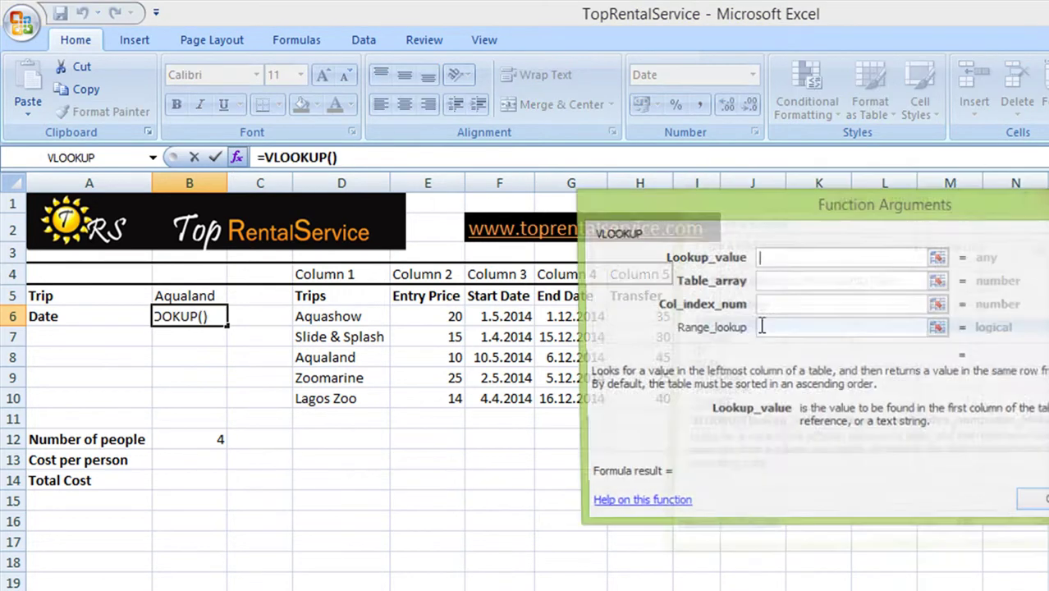
Set the VLOOKUP lookup value to B5 and the table array to D6:H10
{"action": "left_click_drag", "start_coordinate": [737, 265], "coordinate": [817, 361]}
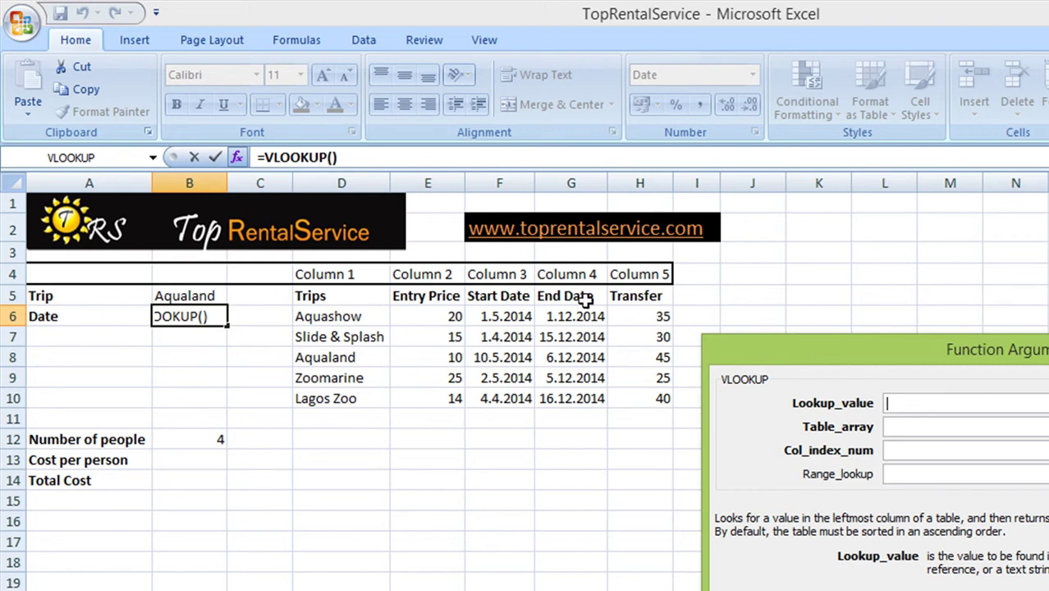
{"action": "left_click", "coordinate": [202, 298]}
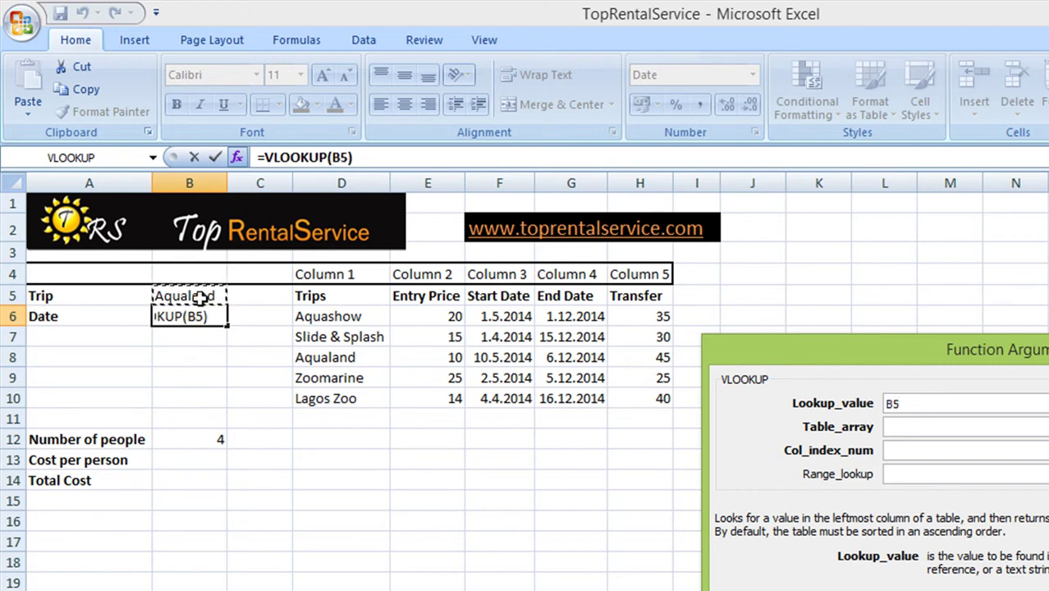
{"action": "left_click", "coordinate": [914, 426]}
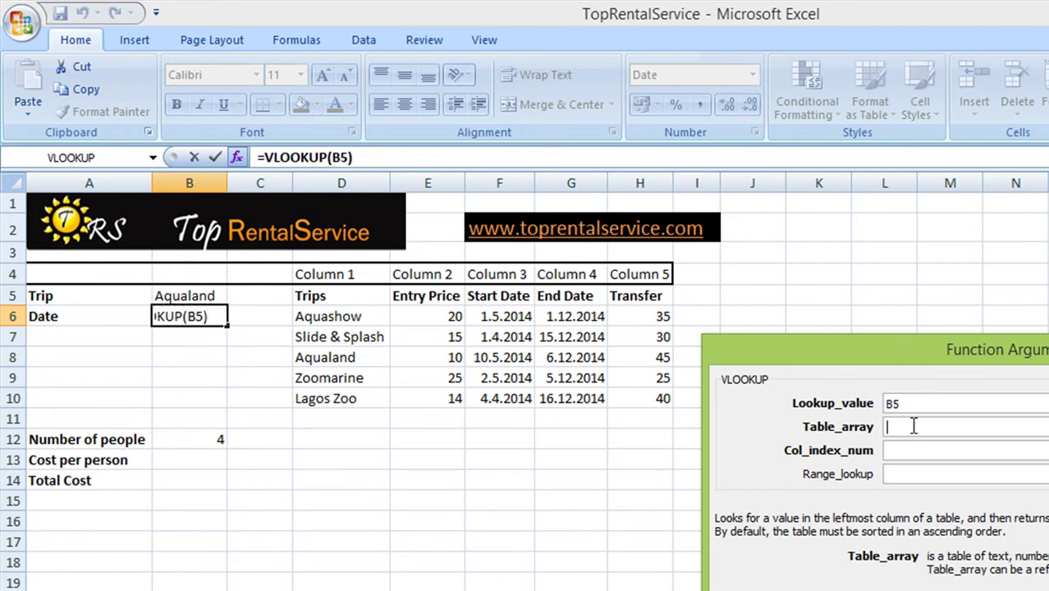
{"action": "left_click_drag", "start_coordinate": [308, 323], "coordinate": [640, 397]}
{"action": "left_click", "coordinate": [890, 450]}
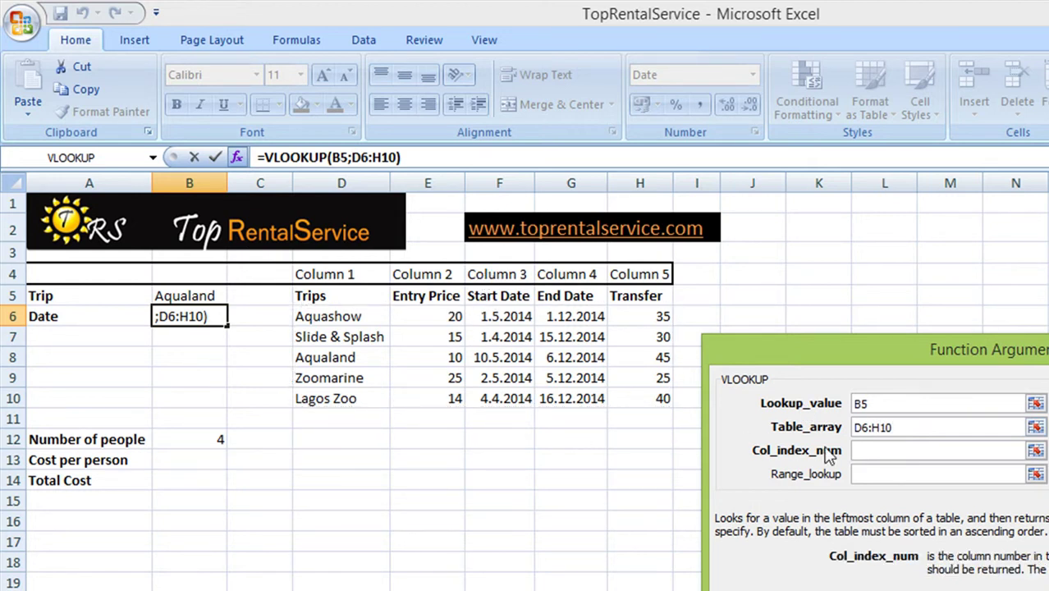
Finish the lookup with column index 3 and range lookup FALSE, returning 10.5.2014
{"action": "type", "text": "3"}
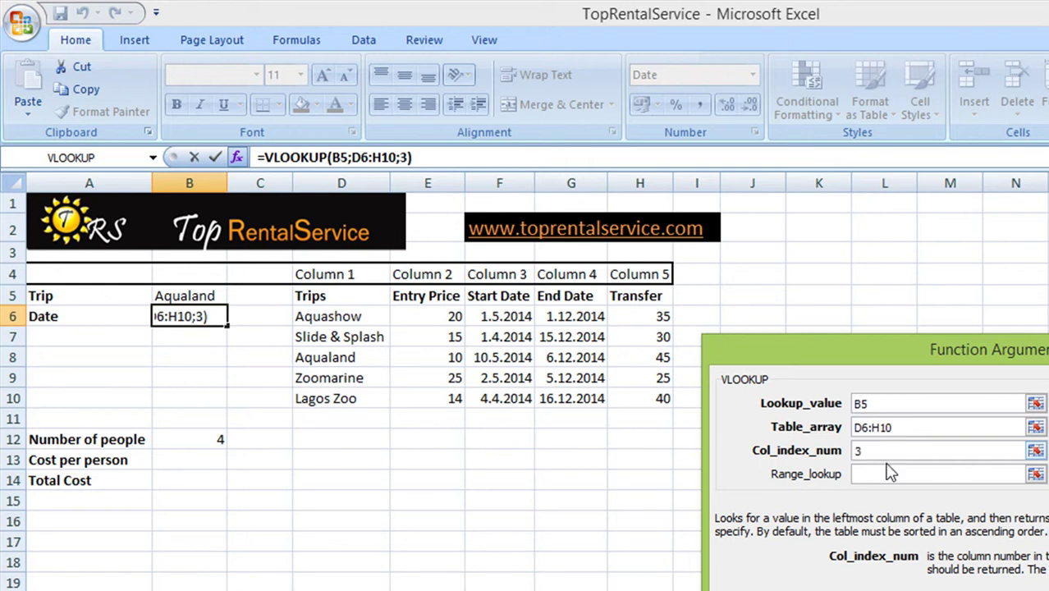
{"action": "left_click", "coordinate": [903, 473]}
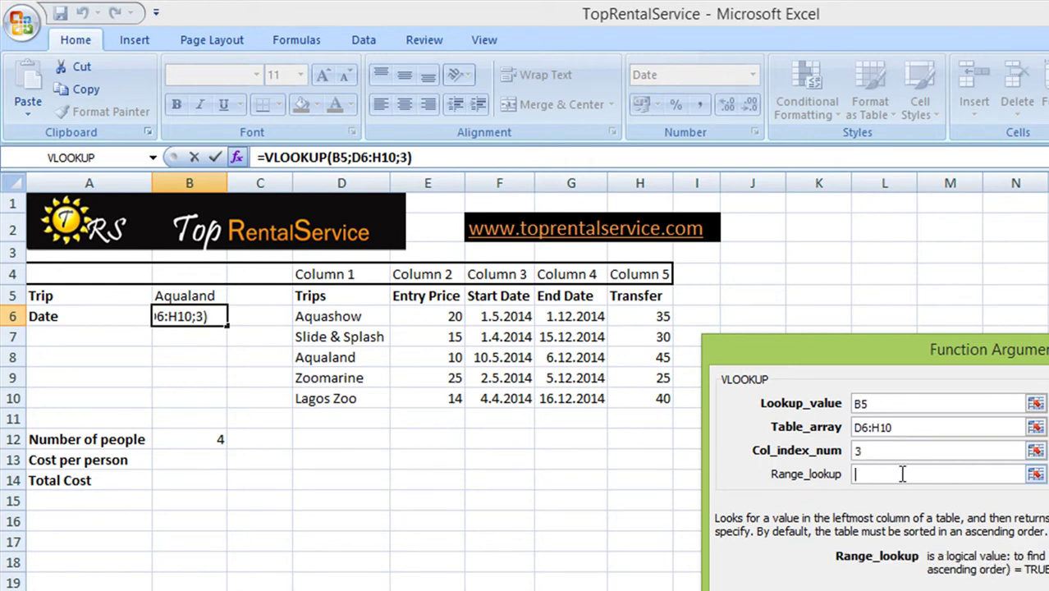
{"action": "type", "text": "false"}
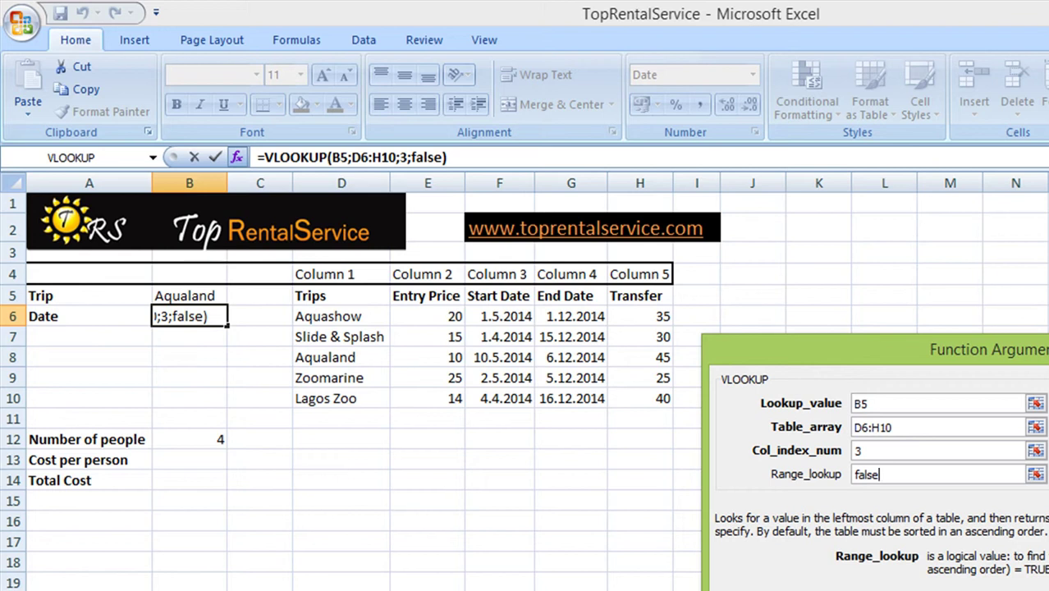
{"action": "left_click", "coordinate": [932, 579]}
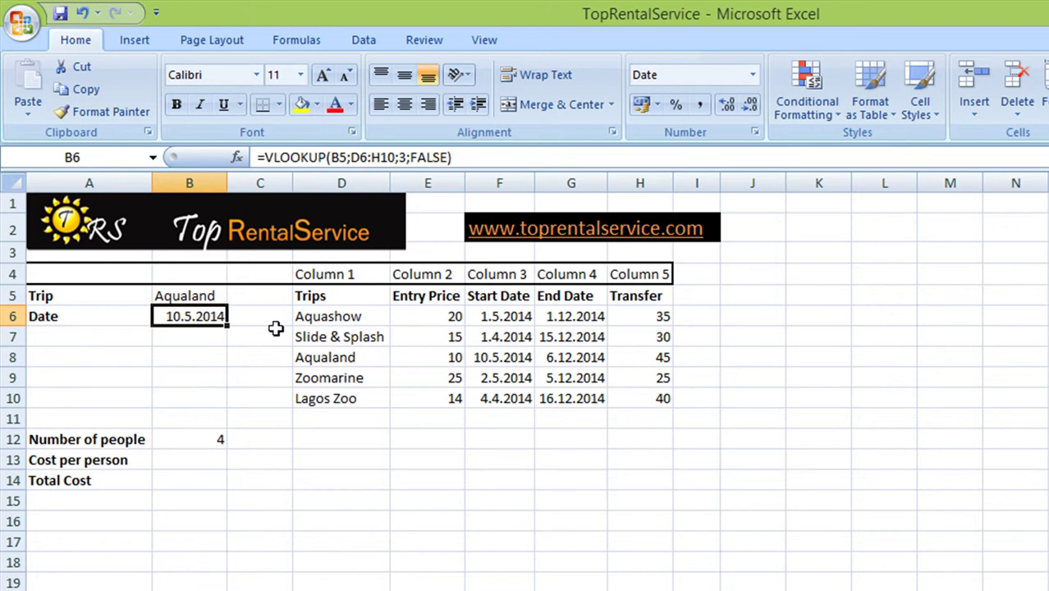
Change the trip in B5 to Zoomarine, then to Lagos zoo, so the date becomes 4.4.2014
{"action": "left_click", "coordinate": [203, 295]}
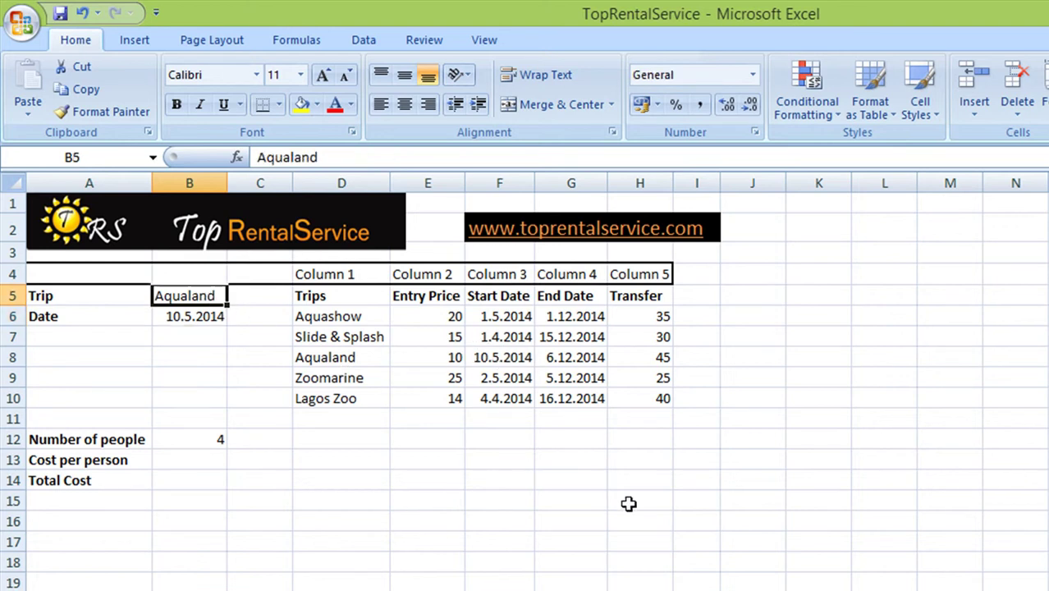
{"action": "type", "text": "Zoomarine"}
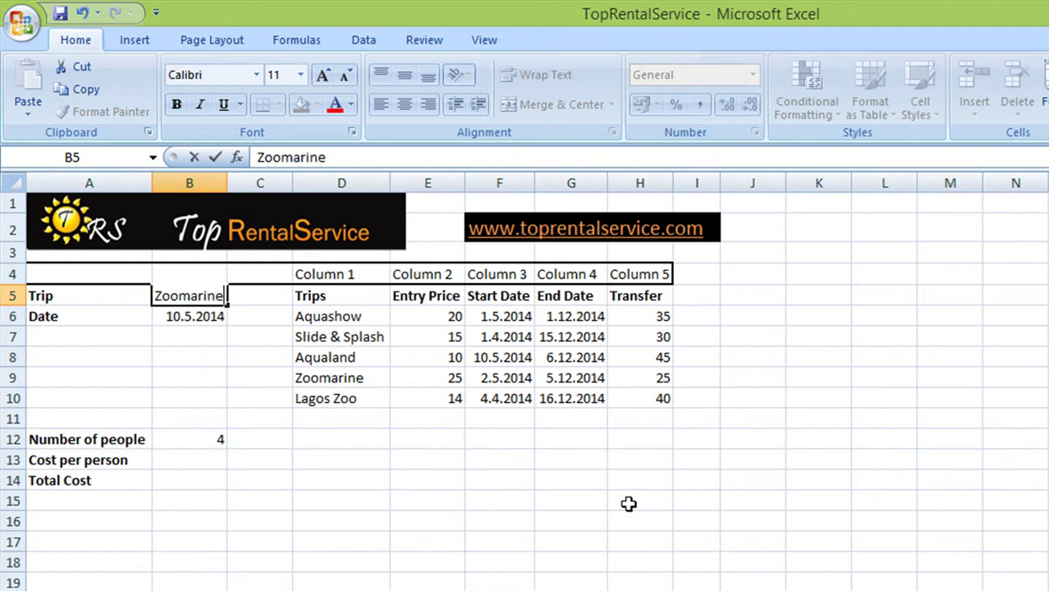
{"action": "key", "text": "Return"}
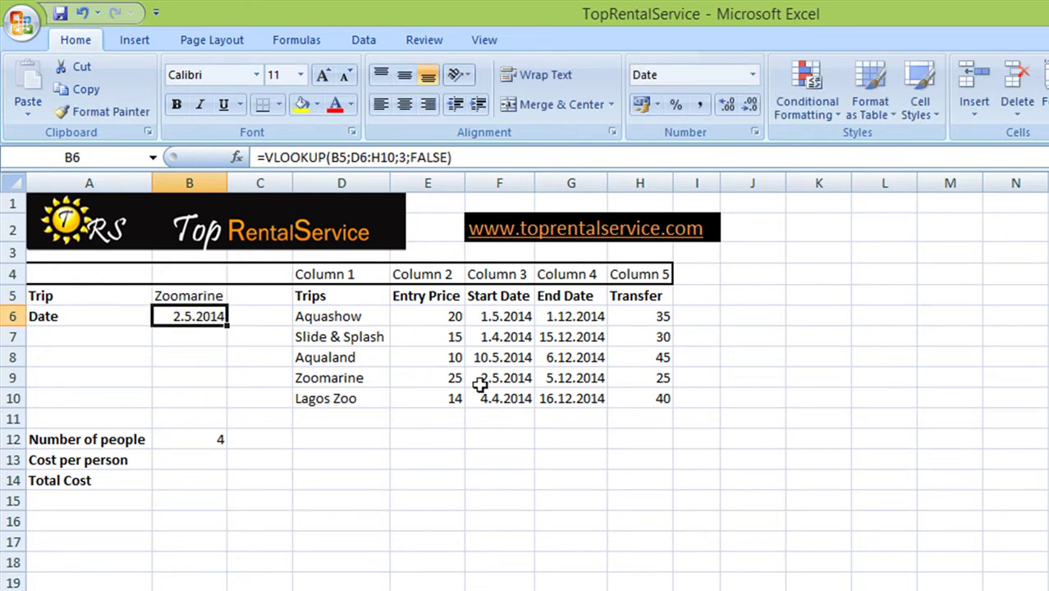
{"action": "left_click", "coordinate": [196, 296]}
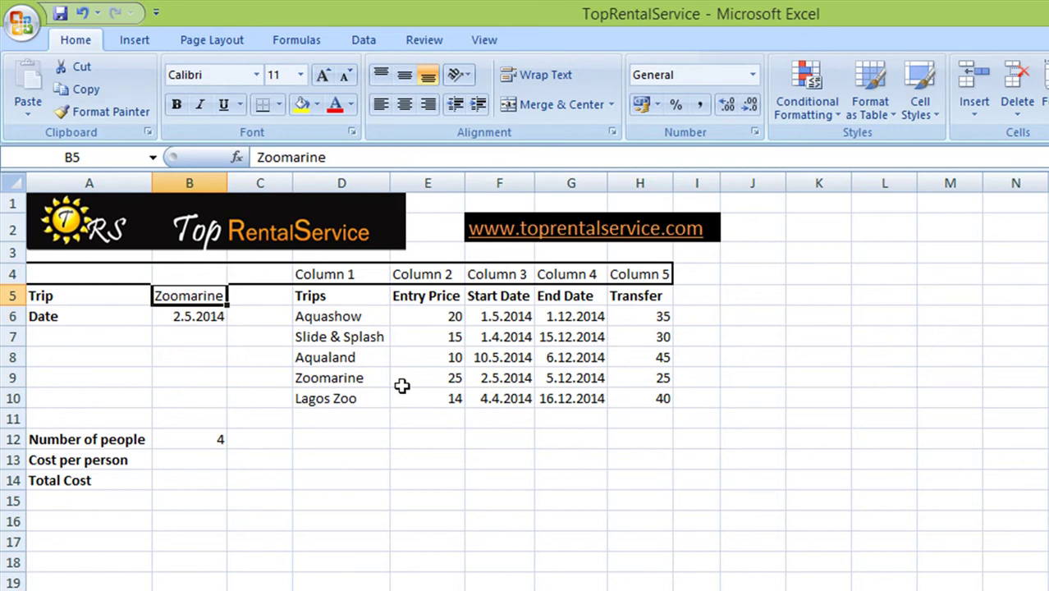
{"action": "type", "text": "Lagos zoo"}
{"action": "key", "text": "Return"}
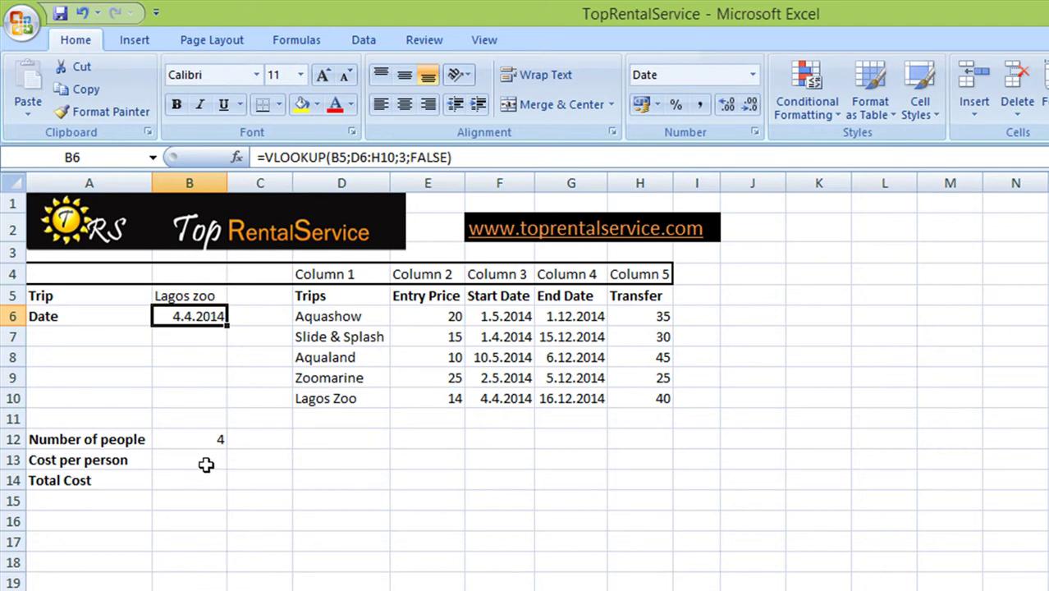
{"action": "left_click", "coordinate": [206, 465]}
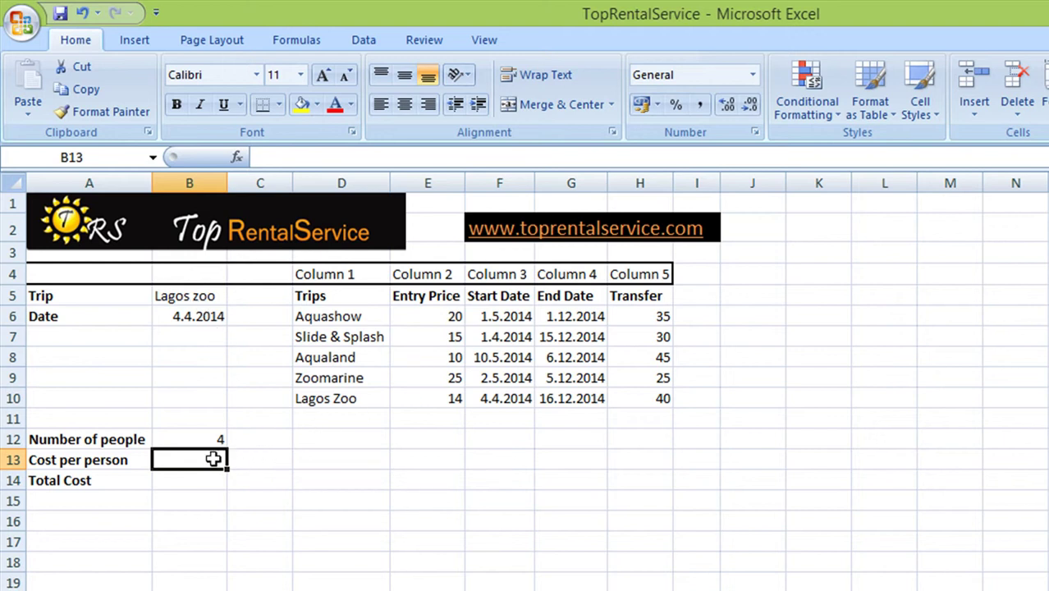
Enter =VLOOKUP(B5;D6:H10;2;FALSE) in B13, returning the entry price 14
{"action": "left_click", "coordinate": [237, 156]}
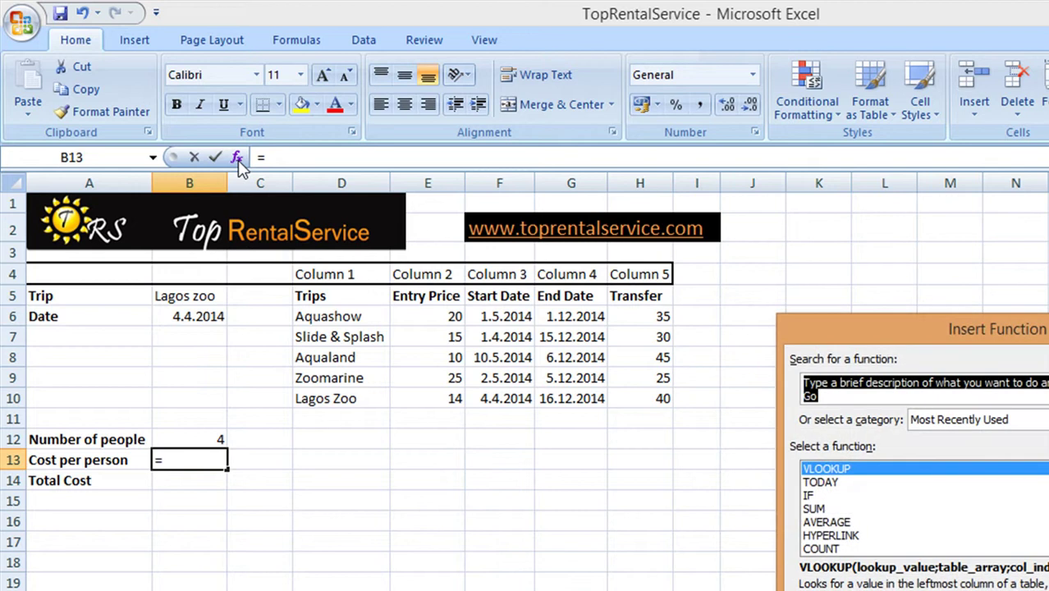
{"action": "double_click", "coordinate": [822, 468]}
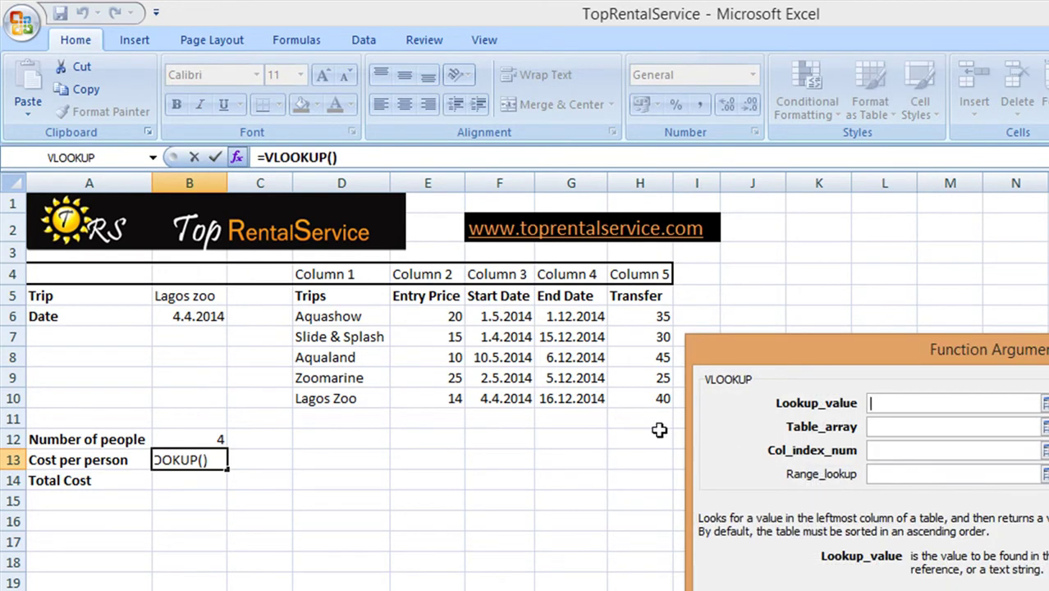
{"action": "left_click", "coordinate": [188, 294]}
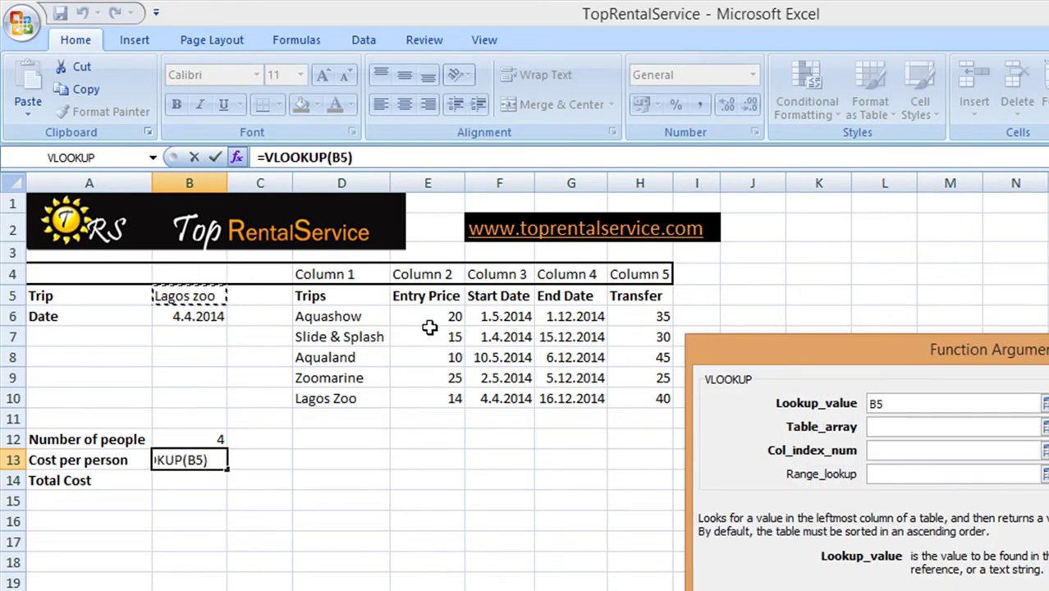
{"action": "left_click", "coordinate": [887, 426]}
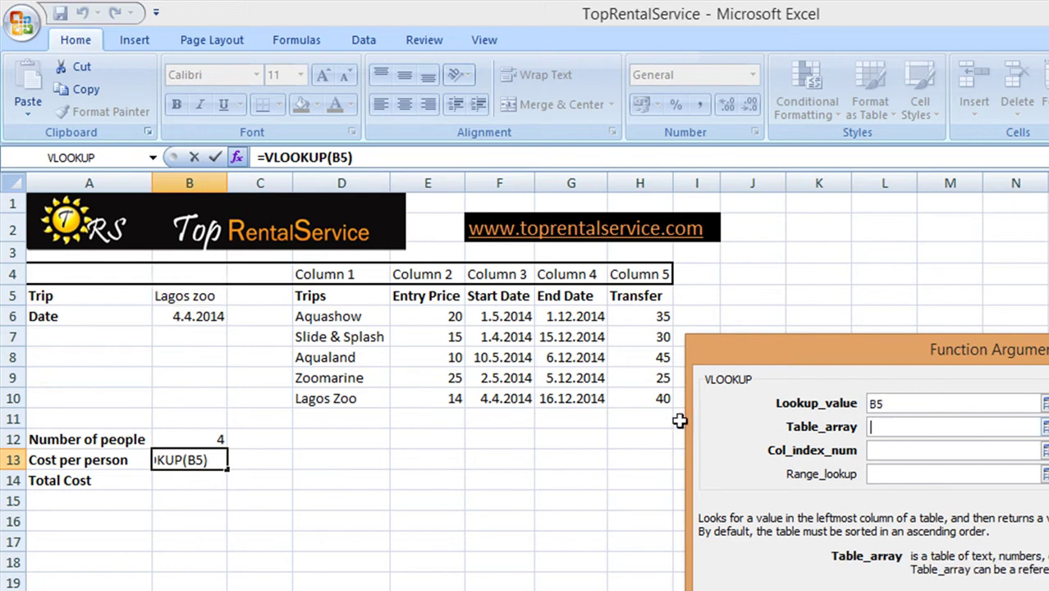
{"action": "left_click_drag", "start_coordinate": [306, 316], "coordinate": [632, 394]}
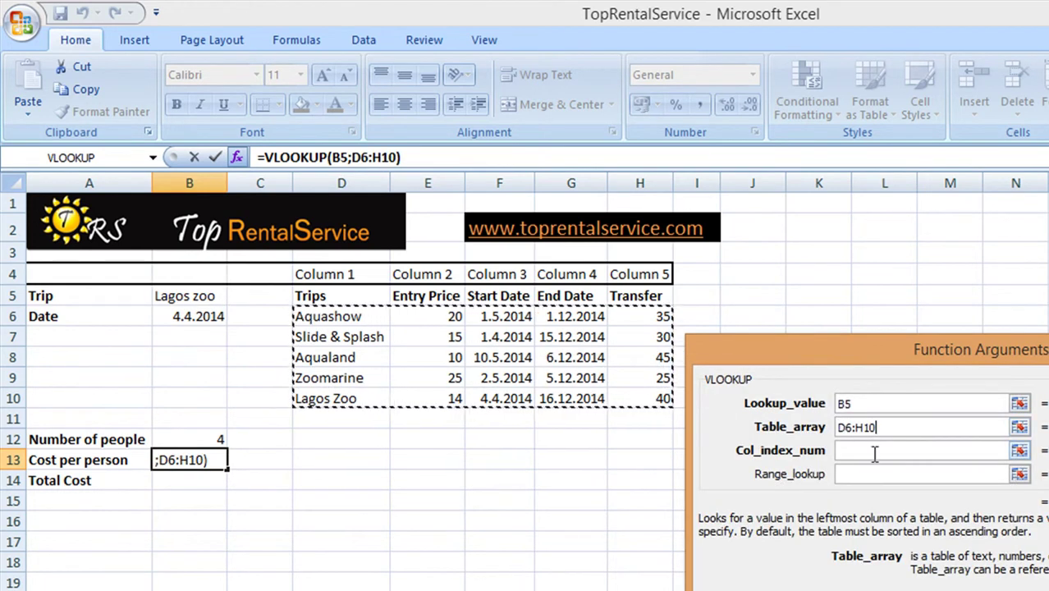
{"action": "left_click", "coordinate": [868, 450]}
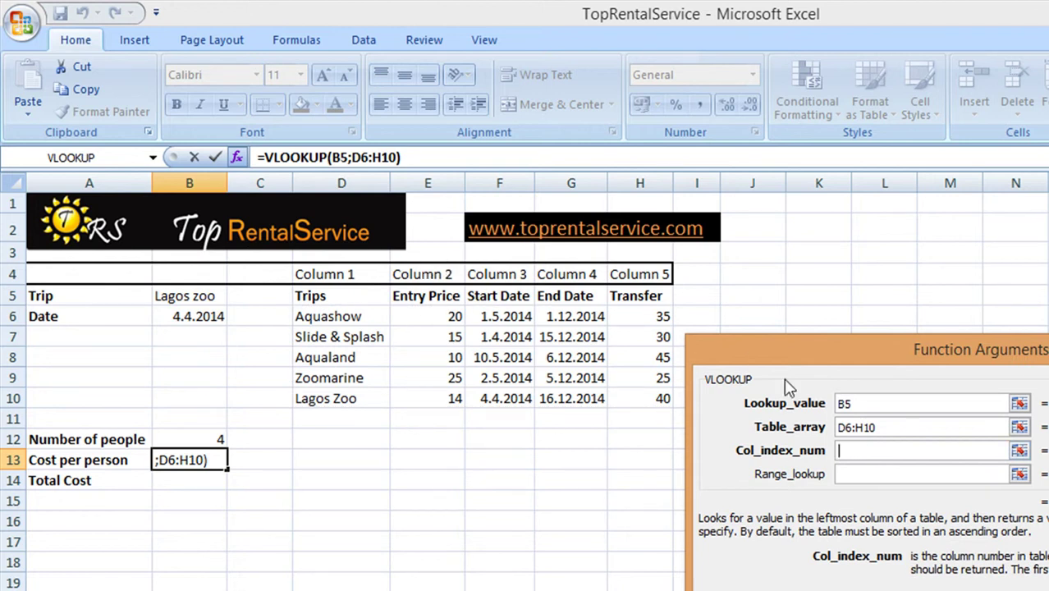
{"action": "type", "text": "2"}
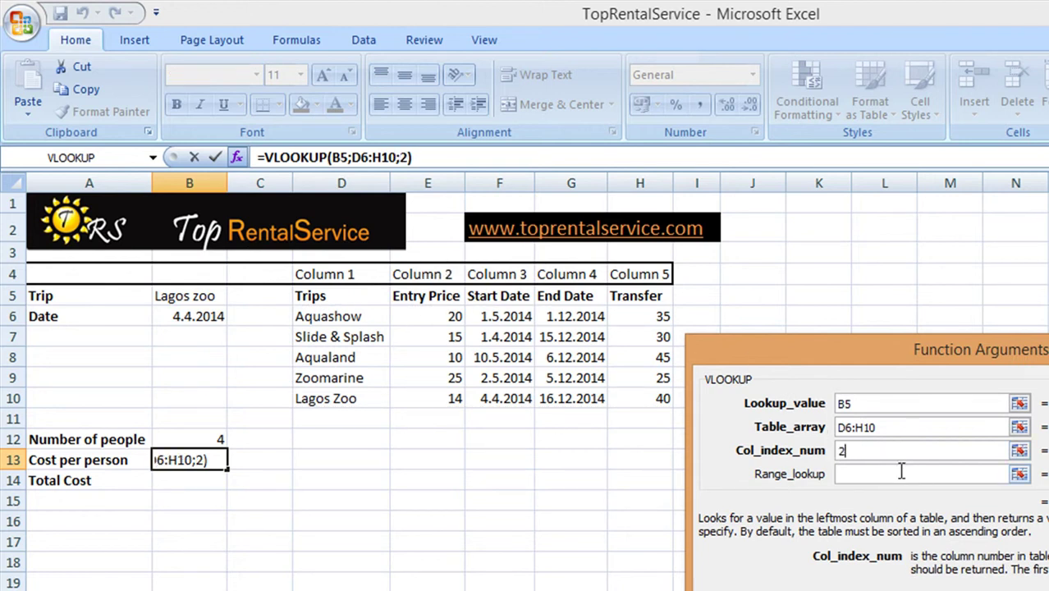
{"action": "left_click", "coordinate": [899, 474]}
{"action": "type", "text": "false"}
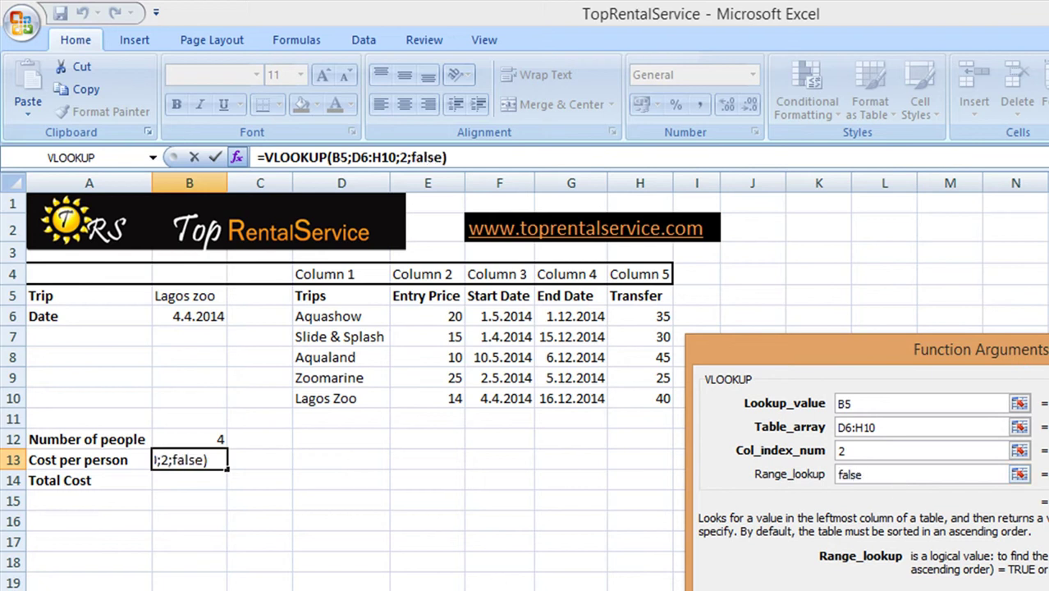
{"action": "key", "text": "Return"}
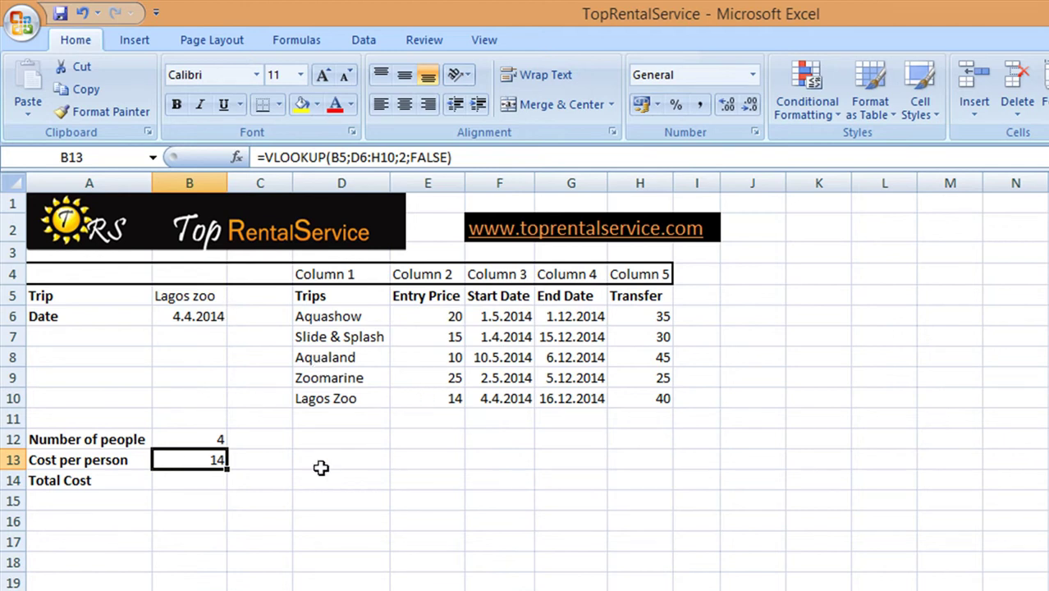
Enter the formula =B12*B13 in the Total Cost cell B14
{"action": "left_click", "coordinate": [211, 482]}
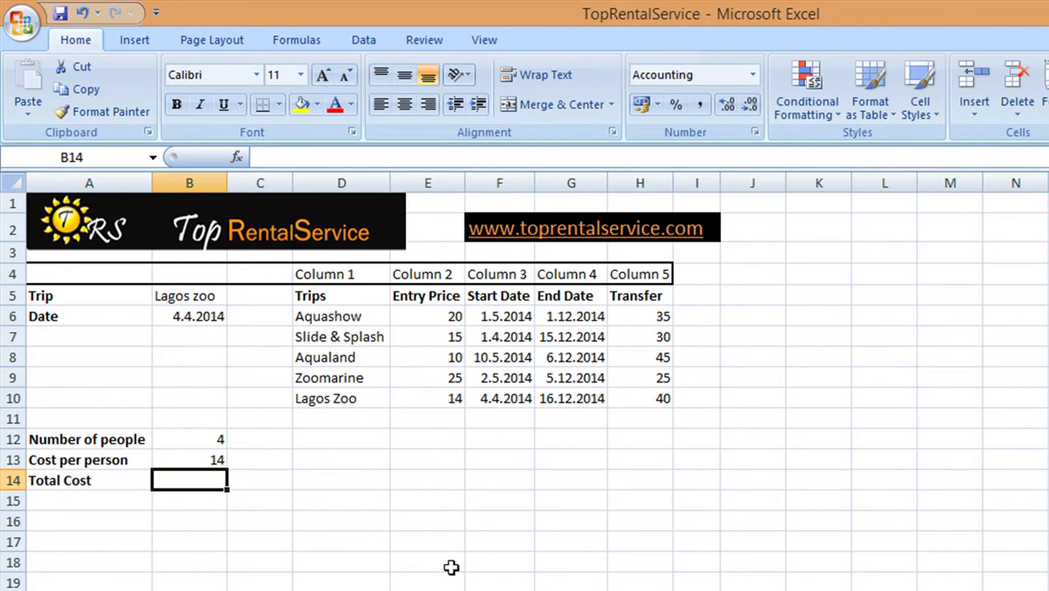
{"action": "type", "text": "="}
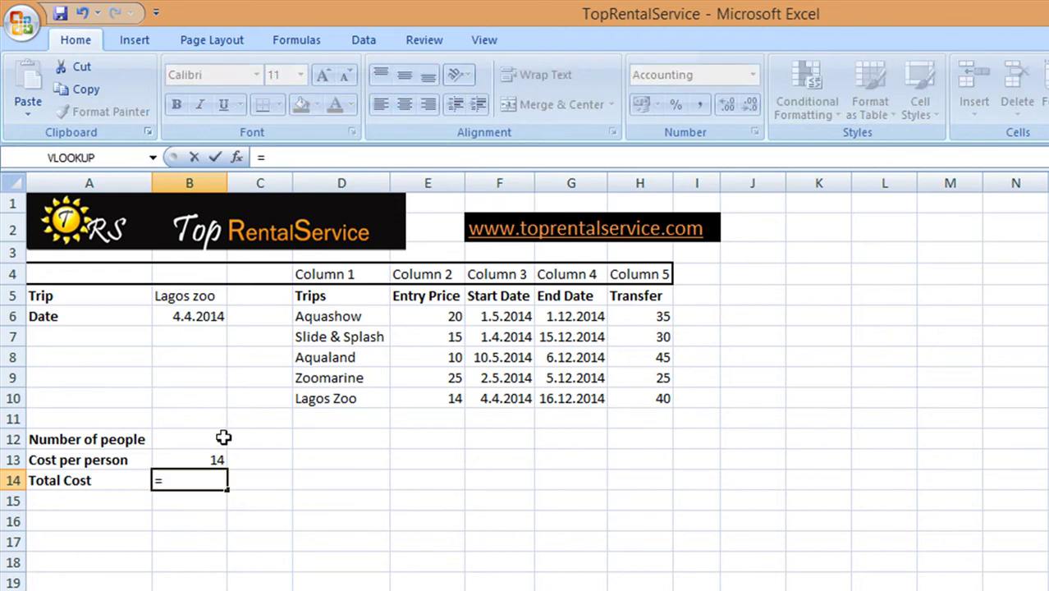
{"action": "left_click", "coordinate": [222, 437]}
{"action": "type", "text": "*"}
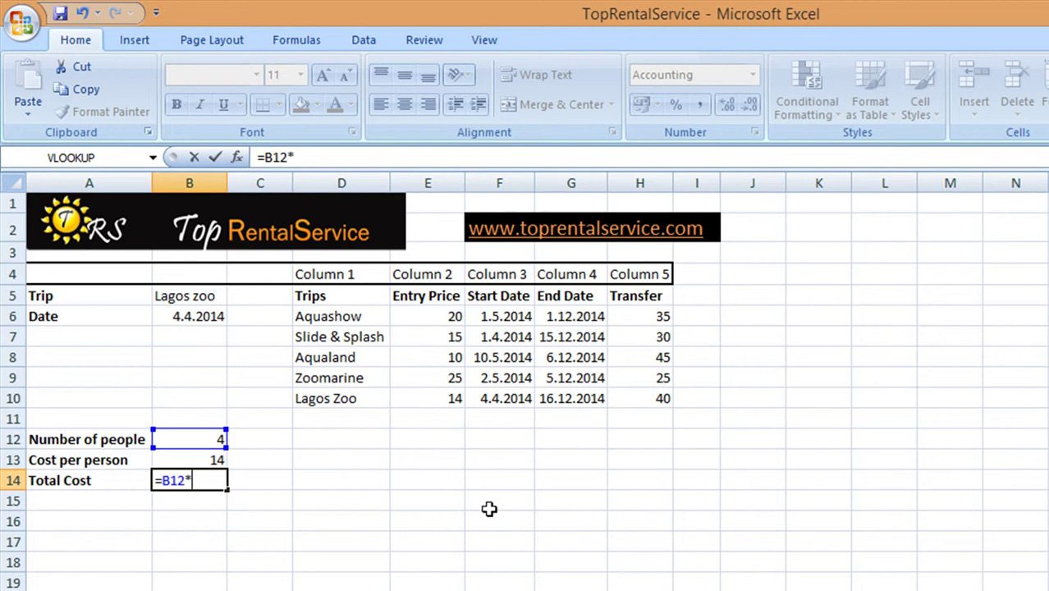
{"action": "left_click", "coordinate": [199, 461]}
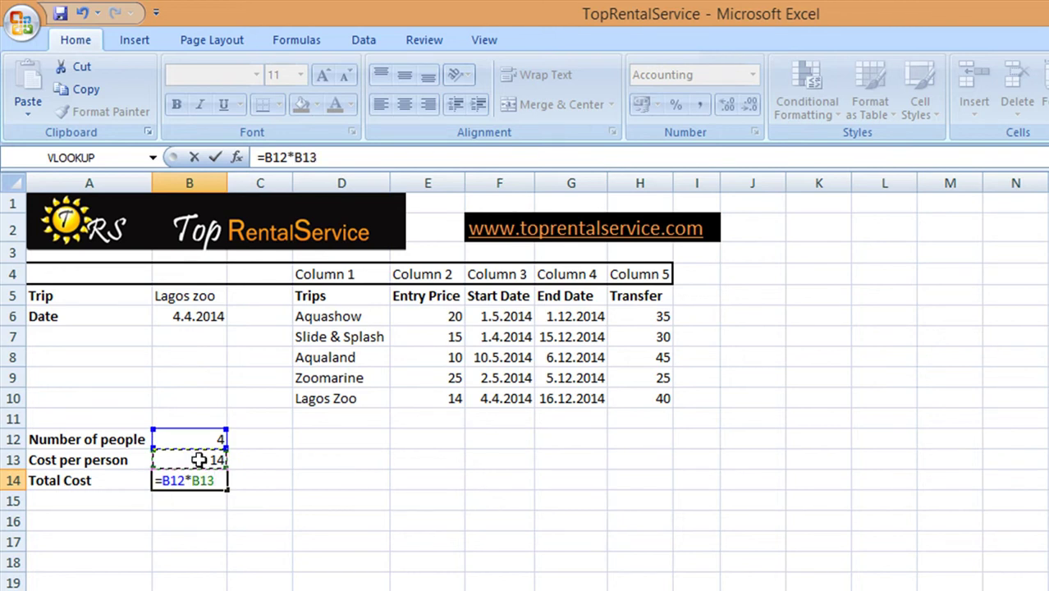
{"action": "key", "text": "Return"}
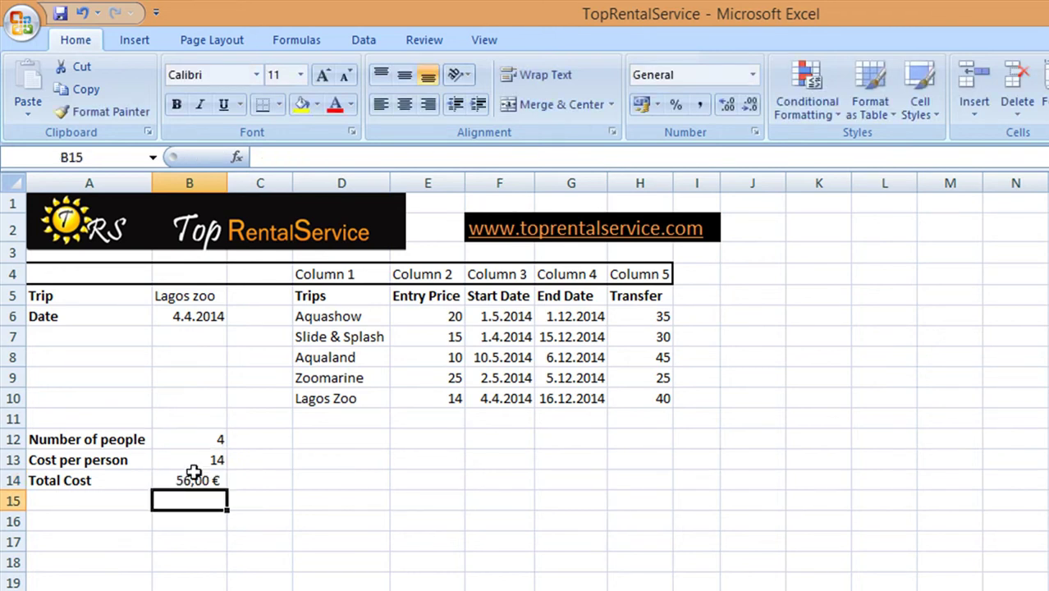
Keep the total cost at two decimals, showing 56,00 €
{"action": "left_click", "coordinate": [195, 478]}
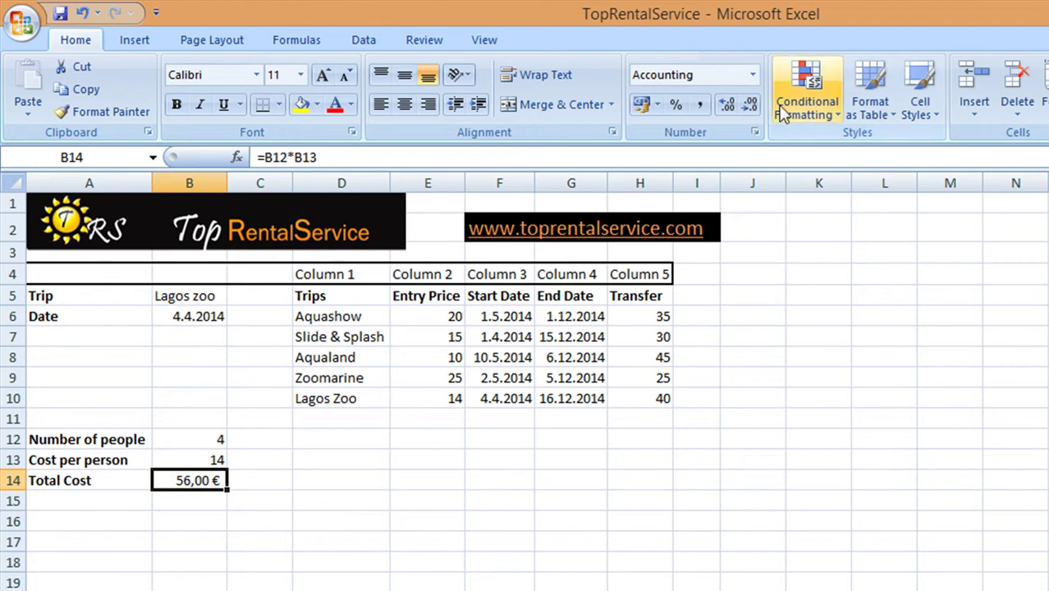
{"action": "left_click", "coordinate": [750, 107]}
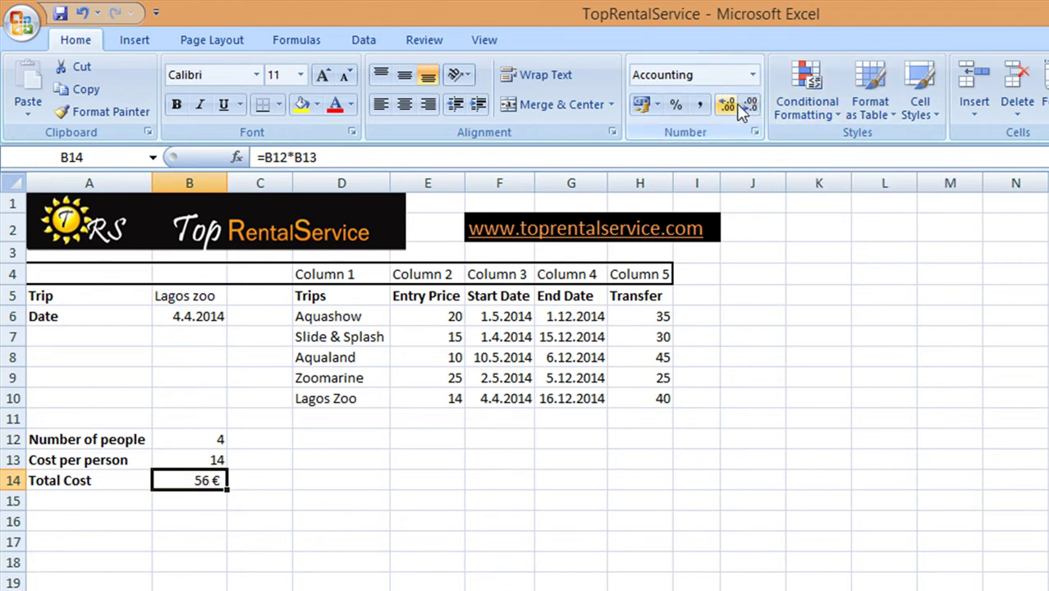
{"action": "left_click", "coordinate": [731, 109]}
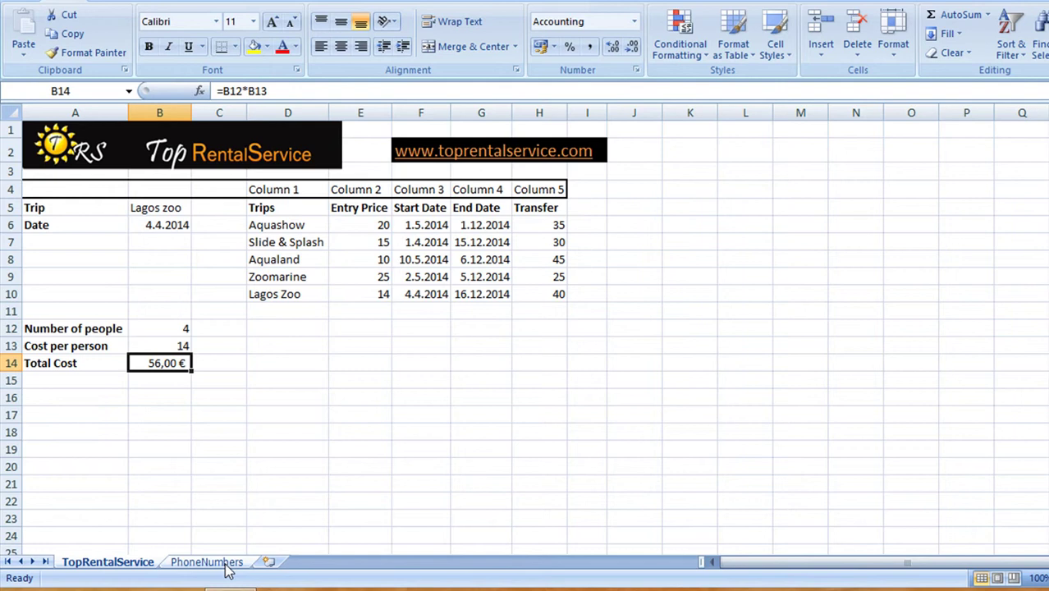
On the PhoneNumbers sheet, insert a VLOOKUP function into C11
{"action": "left_click", "coordinate": [221, 563]}
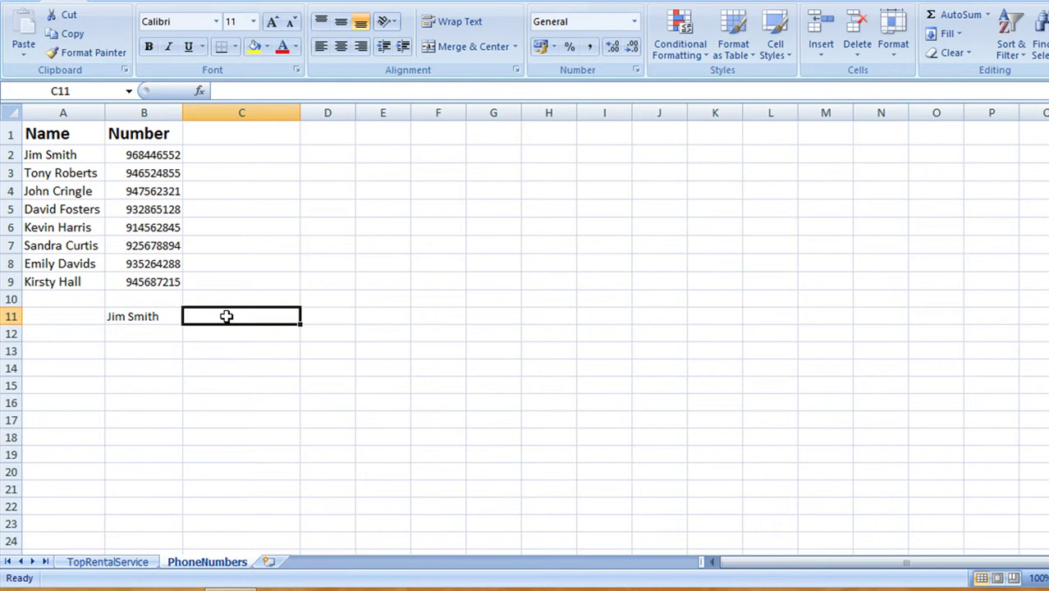
{"action": "left_click", "coordinate": [199, 90]}
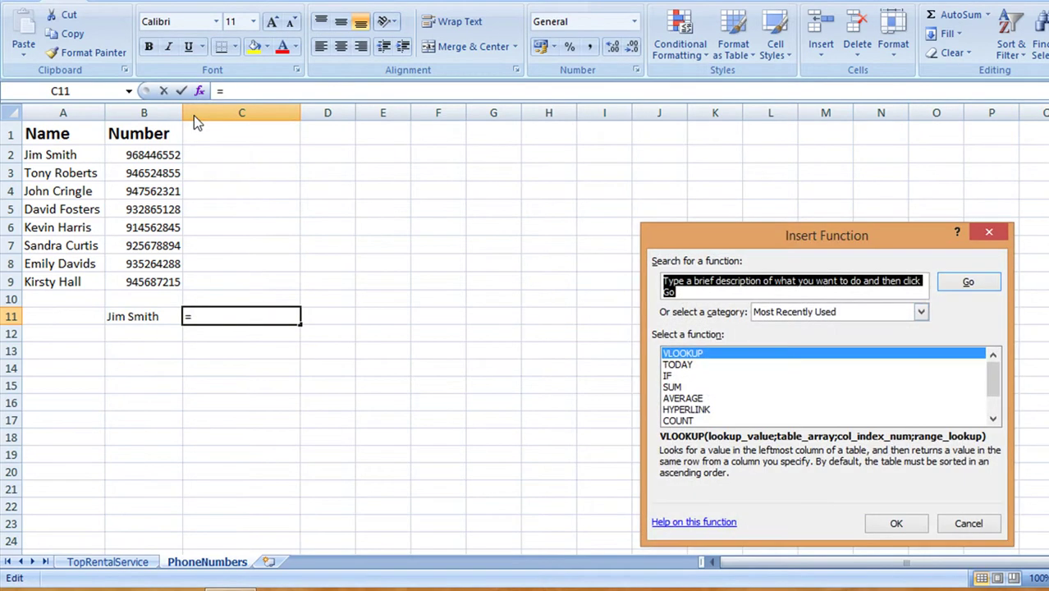
{"action": "double_click", "coordinate": [729, 355]}
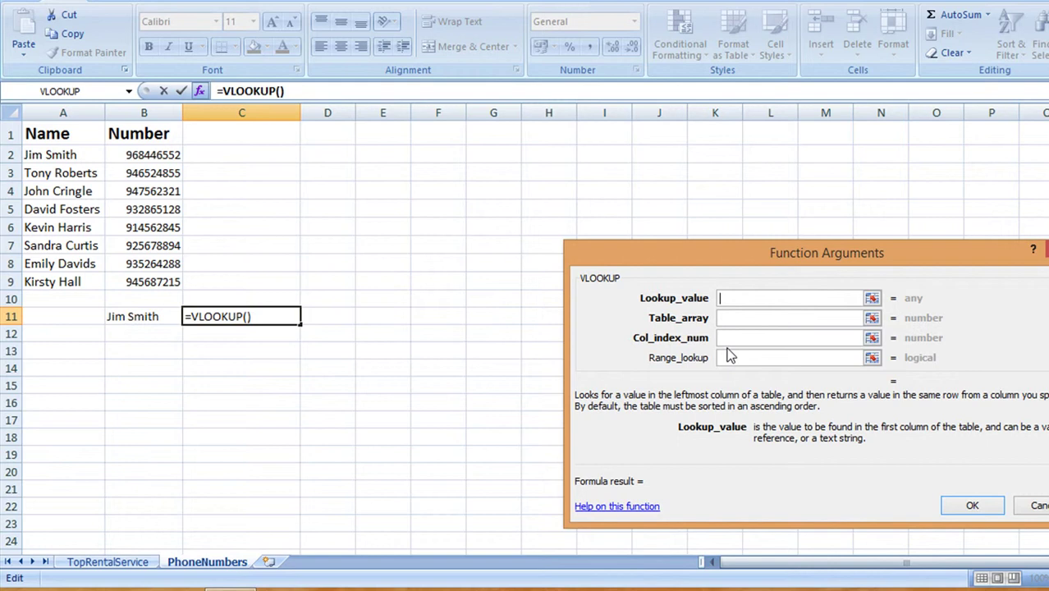
{"action": "left_click_drag", "start_coordinate": [715, 259], "coordinate": [559, 205]}
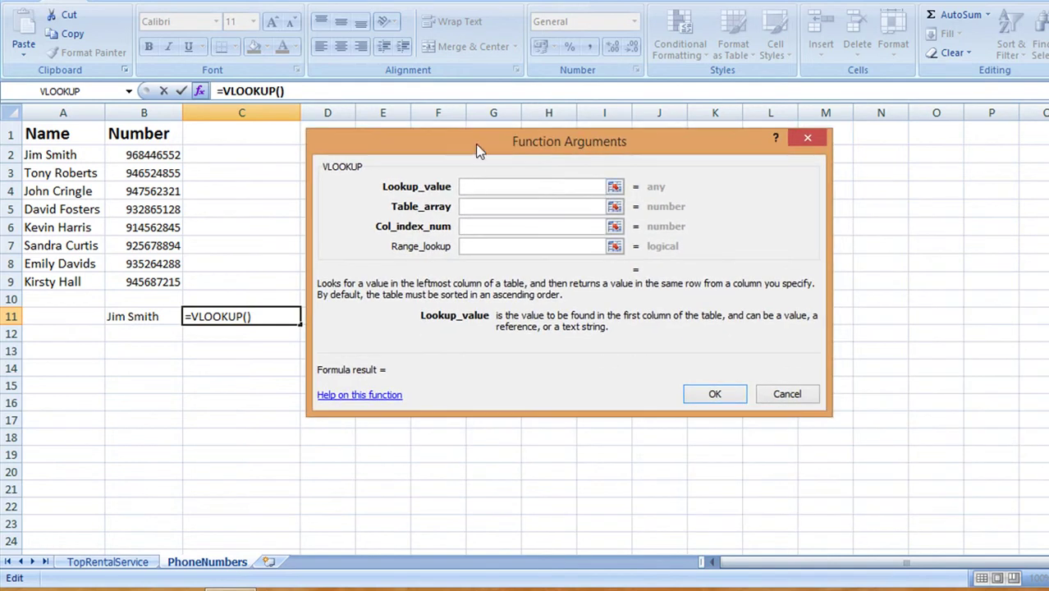
{"action": "left_click_drag", "start_coordinate": [480, 148], "coordinate": [500, 156]}
Set lookup value B11, table A2:B9, column 2 and FALSE, then confirm
{"action": "left_click", "coordinate": [145, 316]}
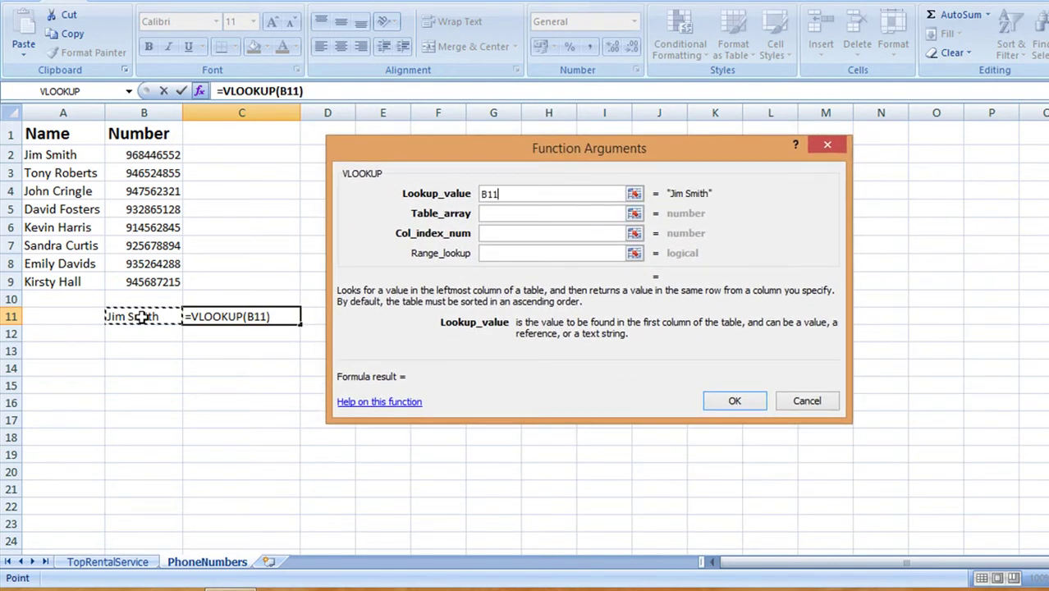
{"action": "left_click", "coordinate": [504, 212]}
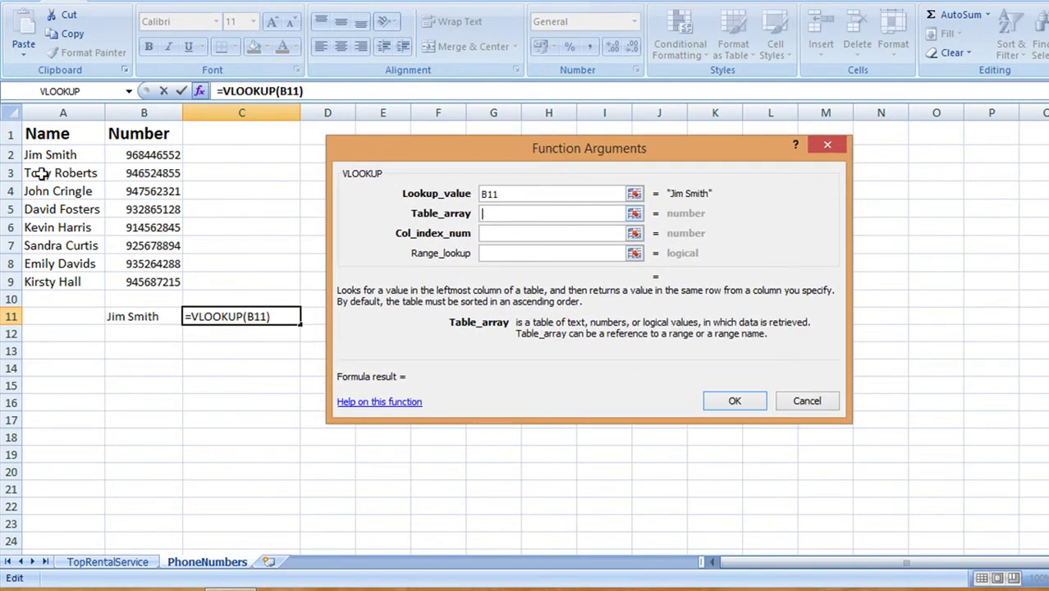
{"action": "left_click", "coordinate": [42, 156]}
{"action": "left_click_drag", "start_coordinate": [43, 156], "coordinate": [152, 282]}
{"action": "left_click", "coordinate": [468, 235]}
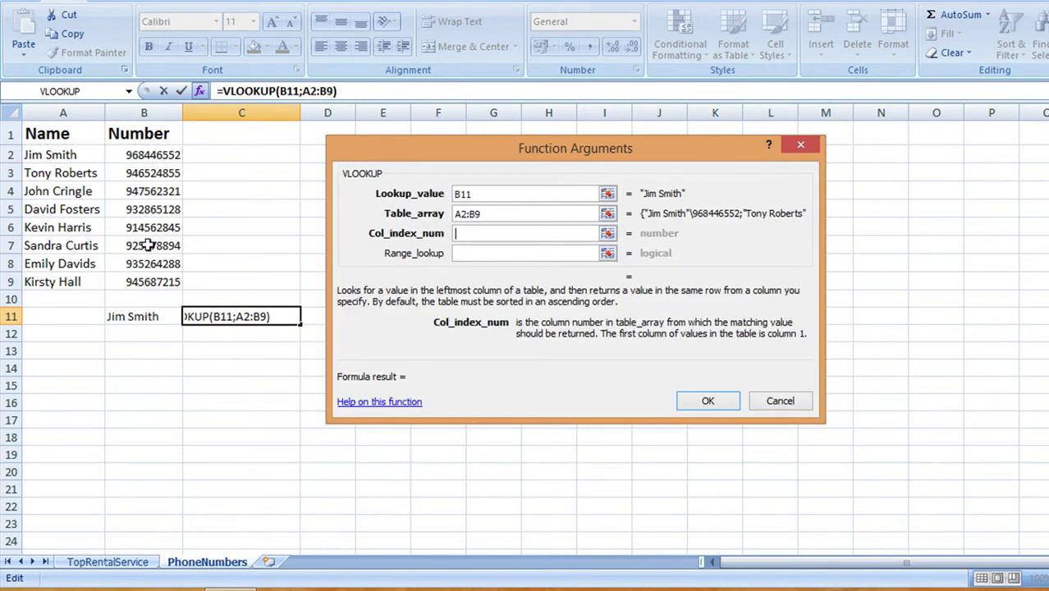
{"action": "type", "text": "2"}
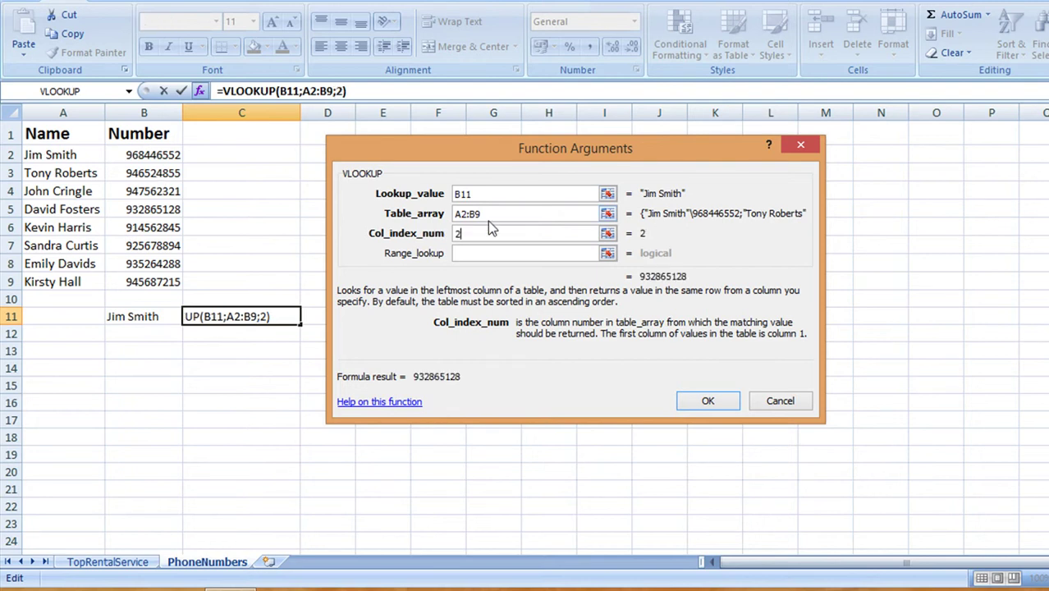
{"action": "left_click", "coordinate": [486, 253]}
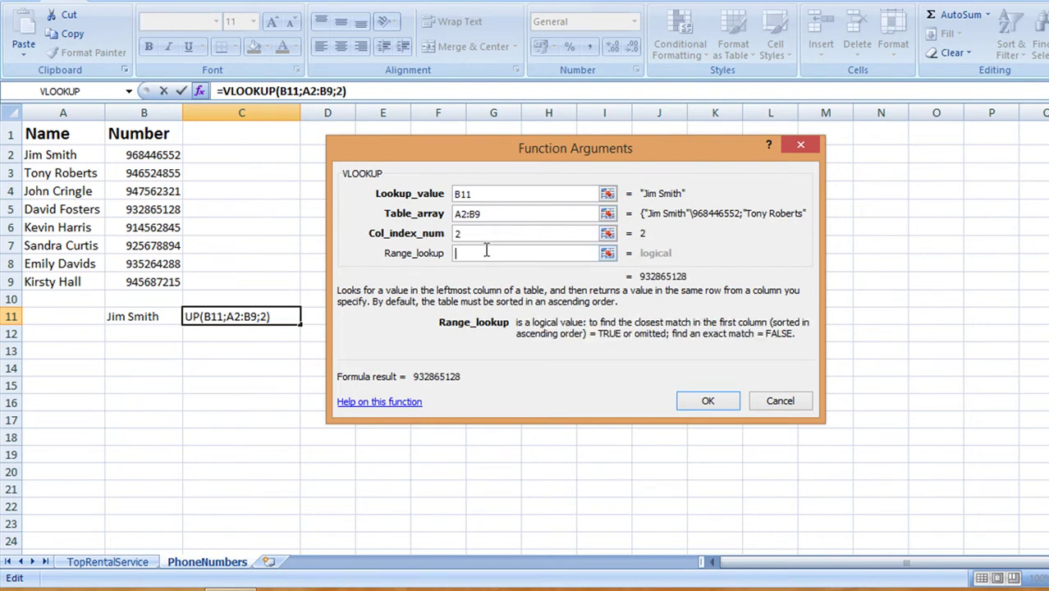
{"action": "type", "text": "false"}
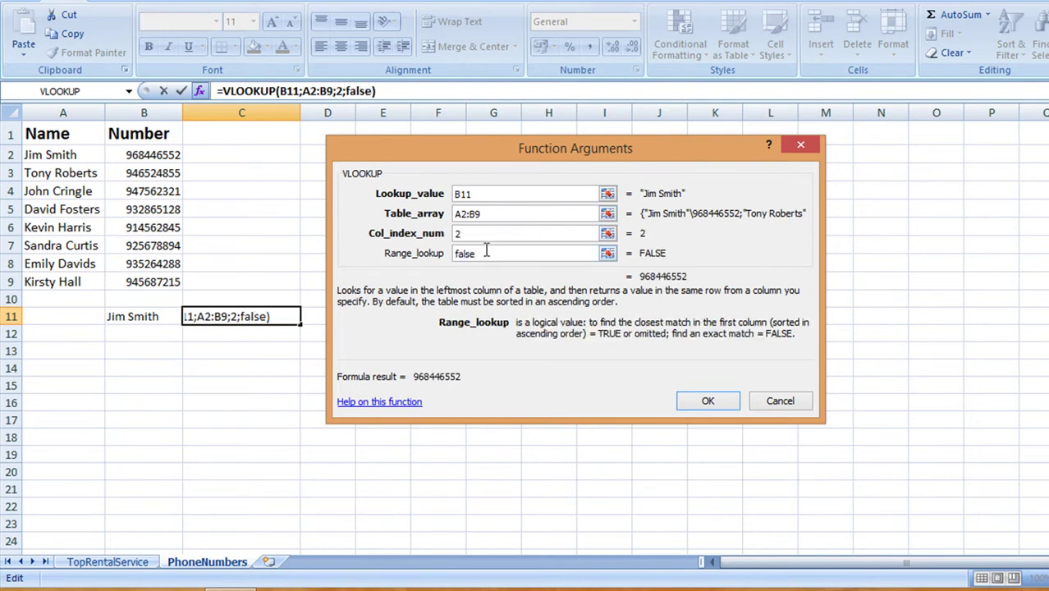
{"action": "left_click", "coordinate": [696, 402]}
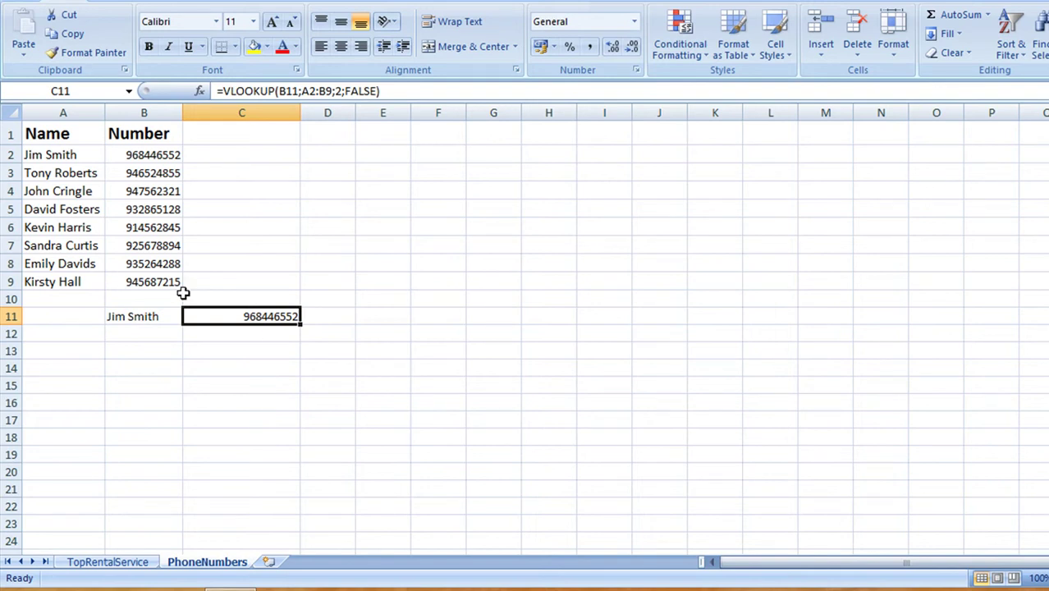
Replace the name in B11 with another listed contact's name and check C11's phone number
{"action": "left_click", "coordinate": [164, 316]}
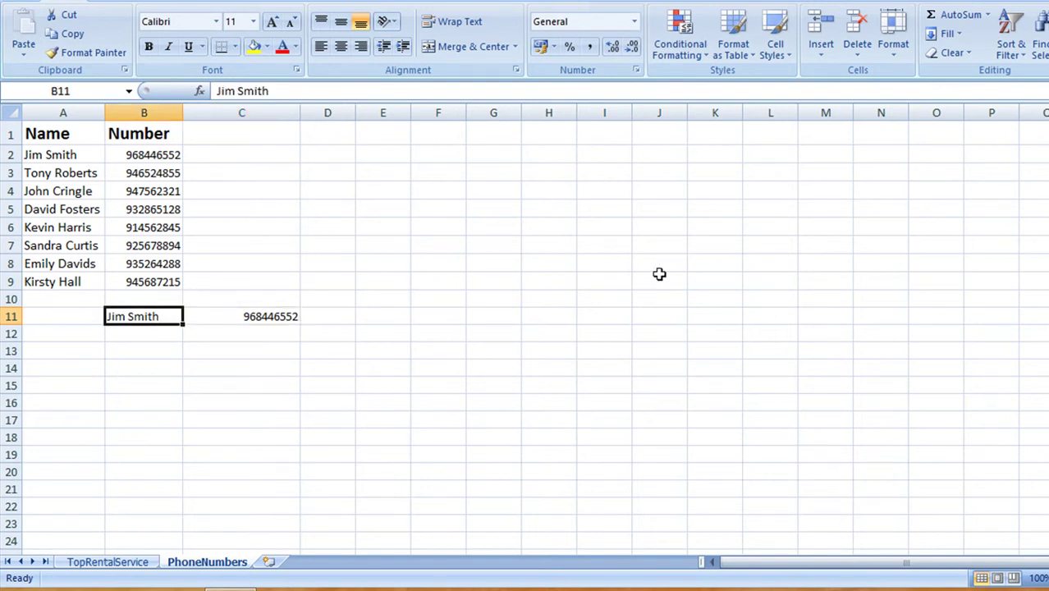
{"action": "key", "text": "Return"}
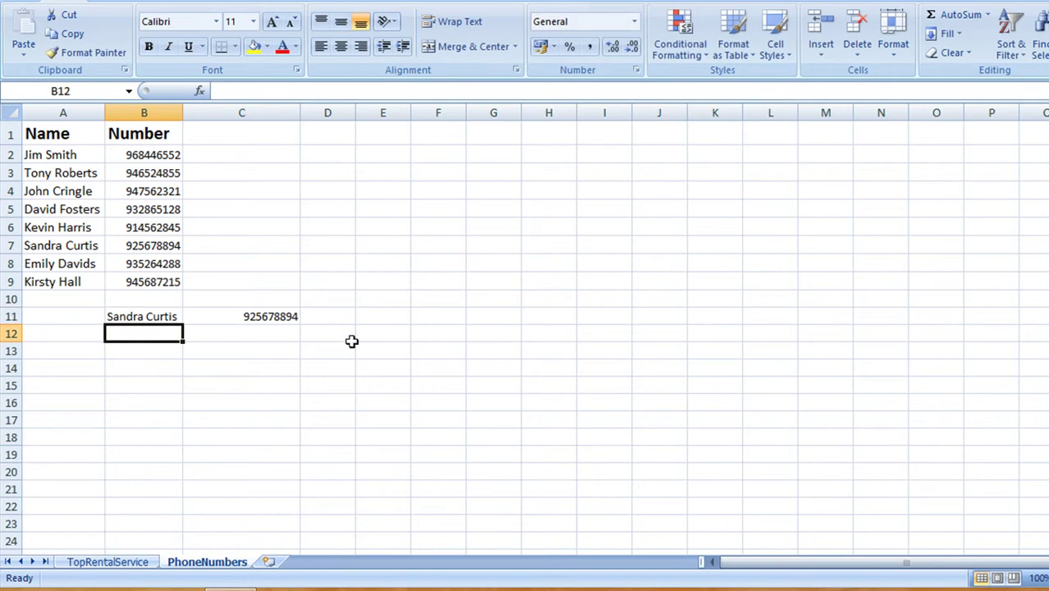
{"action": "left_click", "coordinate": [289, 311]}
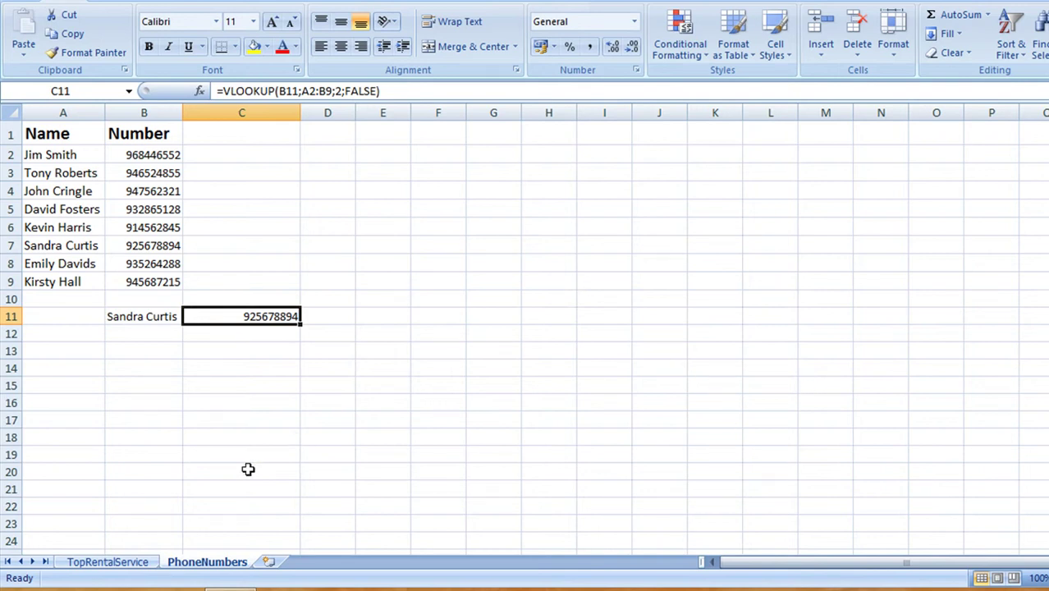
{"action": "left_click", "coordinate": [107, 562]}
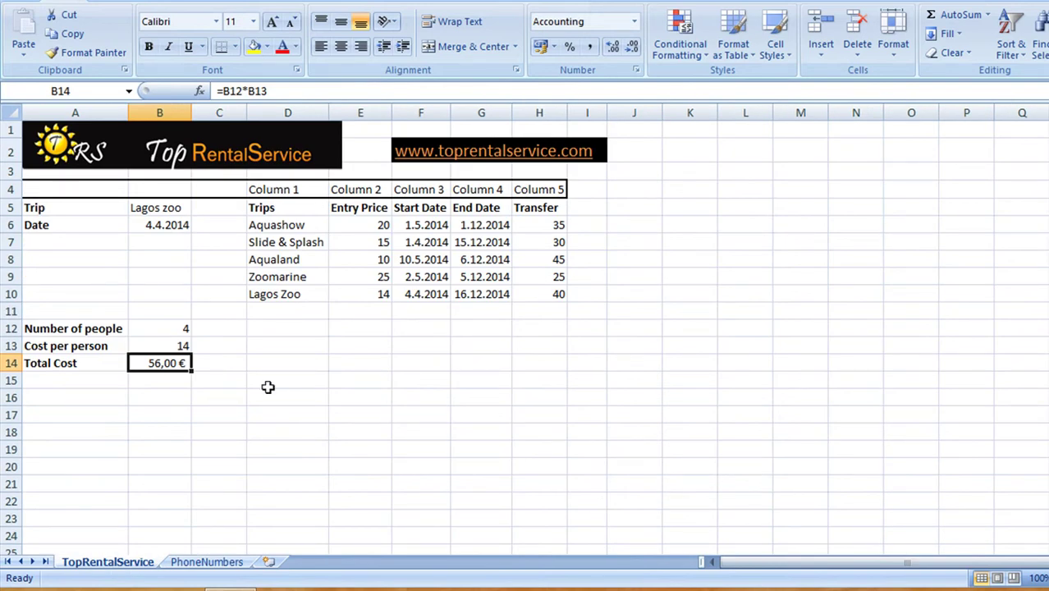
{"action": "left_click", "coordinate": [207, 562]}
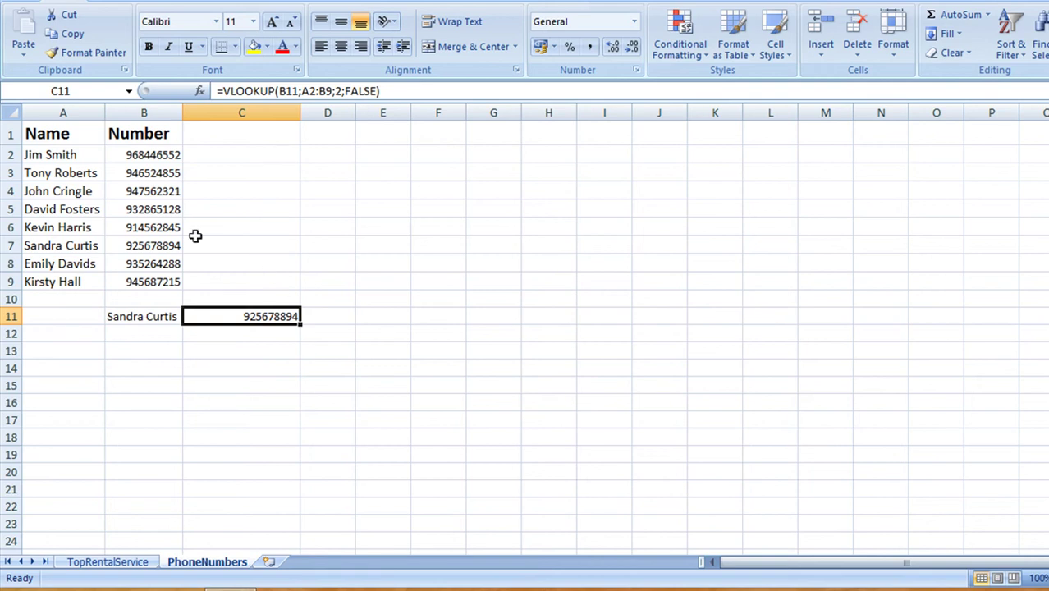